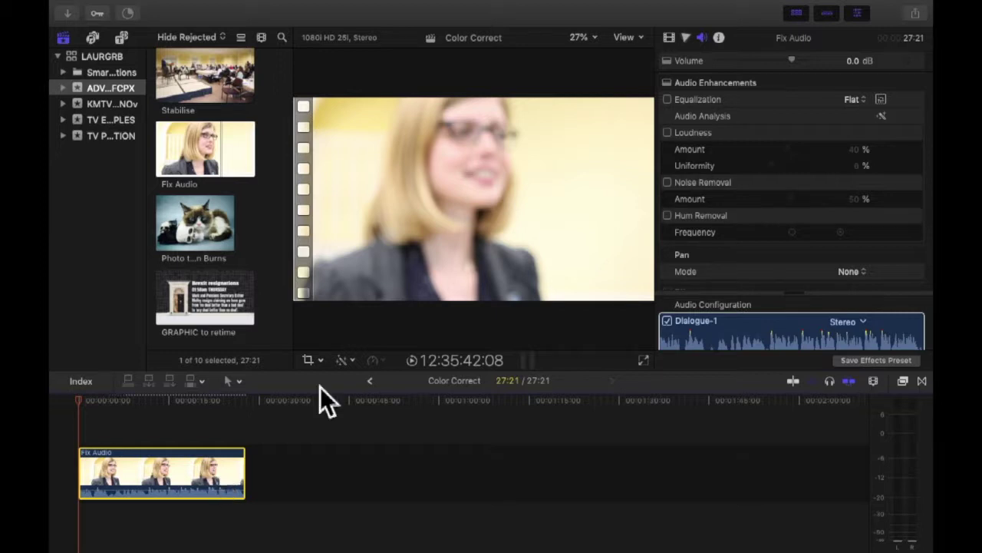
Step: Shift the playhead by a -315 timecode offset and view the clip's Video properties
text(-315)
key(Return)
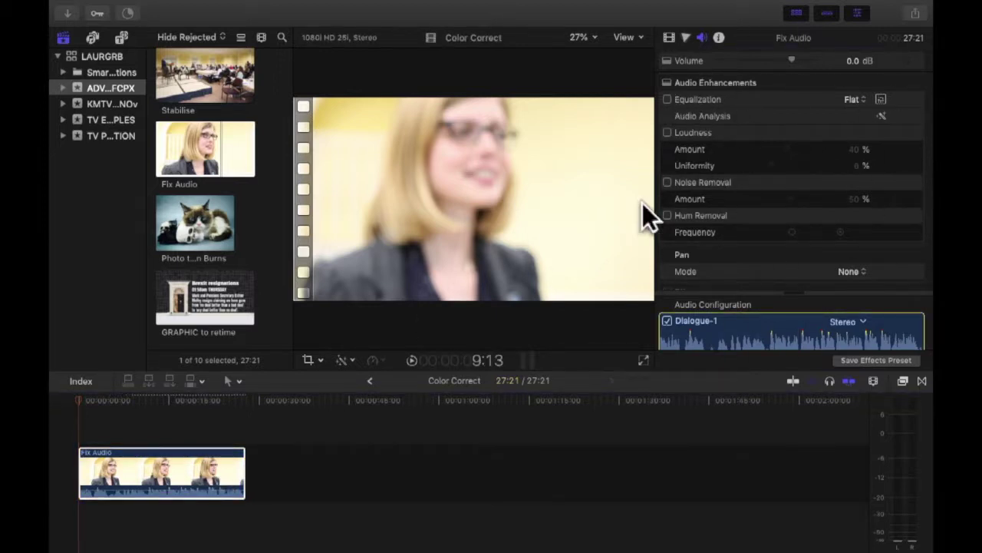
click(670, 40)
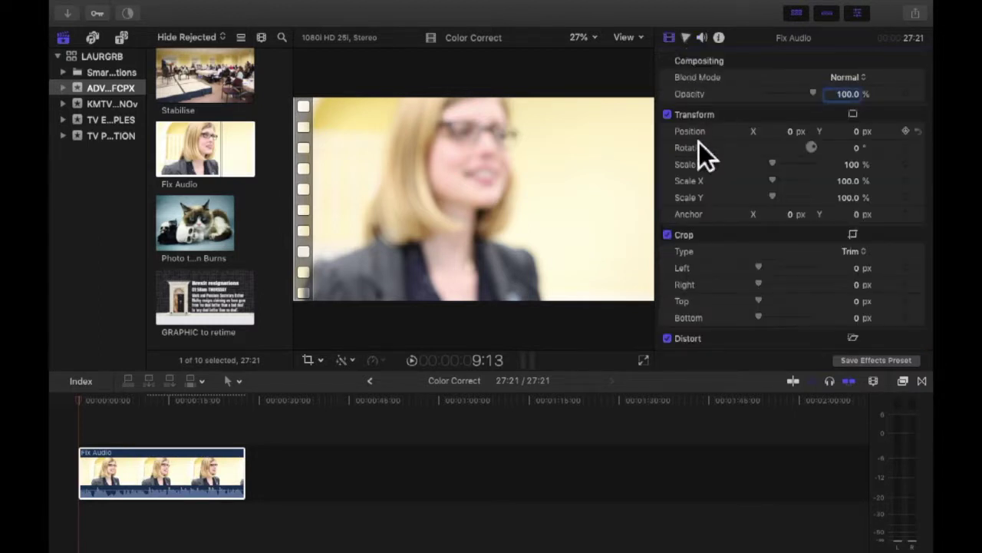
scroll(706, 147, up, 1)
scroll(709, 150, down, 5)
scroll(710, 151, up, 5)
Step: Return to Audio properties, widen the audio meters, and place the playhead partway into the clip
click(701, 37)
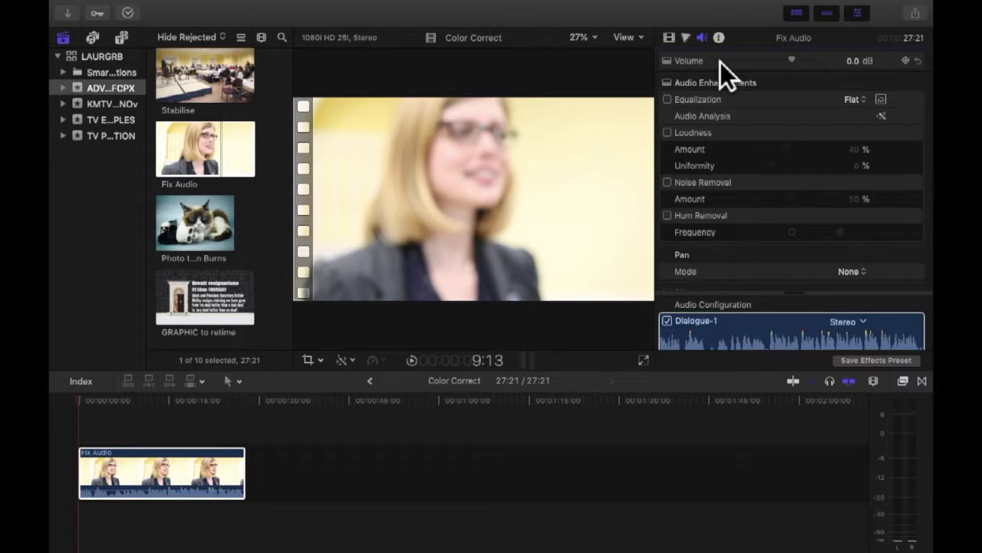
drag(880, 459, 768, 459)
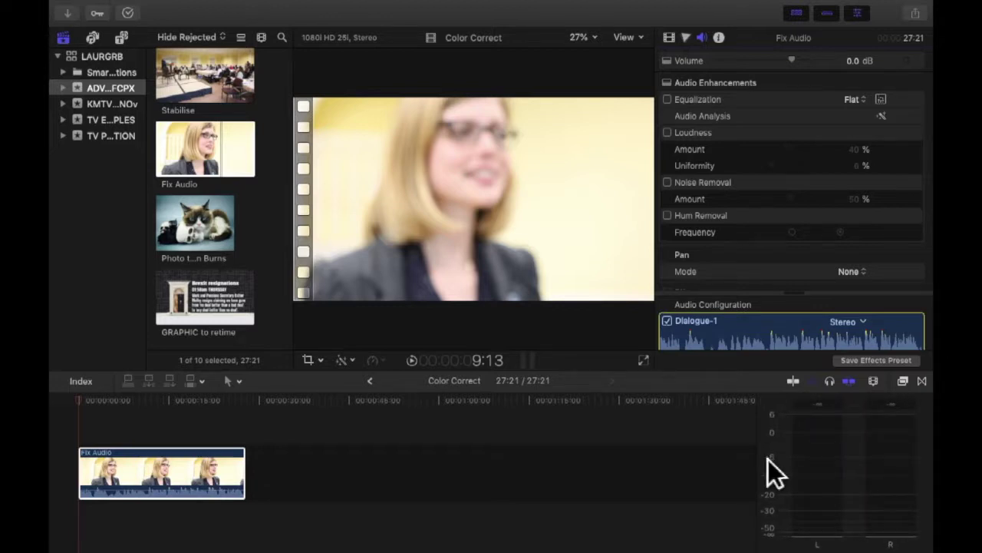
click(180, 411)
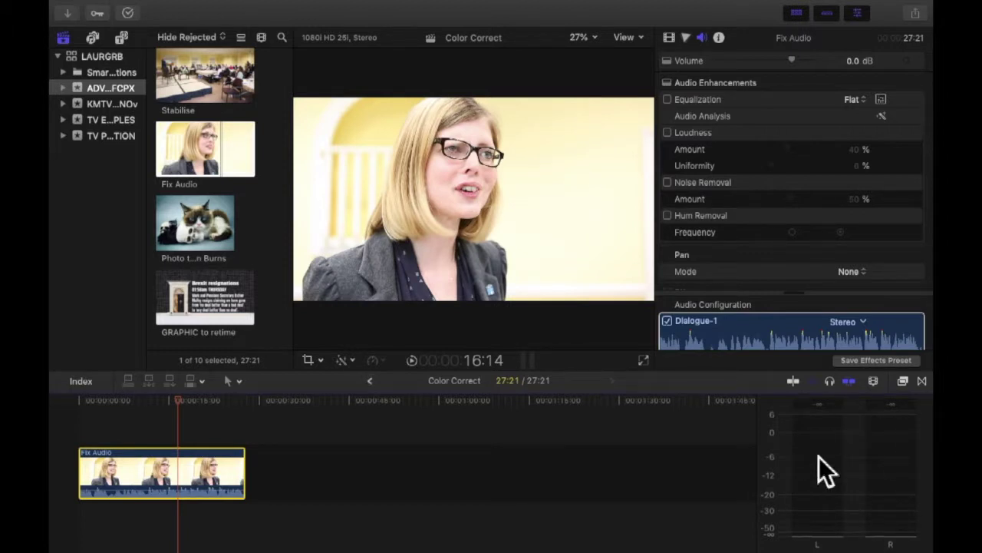
Step: Confirm Audio Meters is ticked in Window > Show in Workspace, then move the playhead near the clip's start
mouse_move(313, 9)
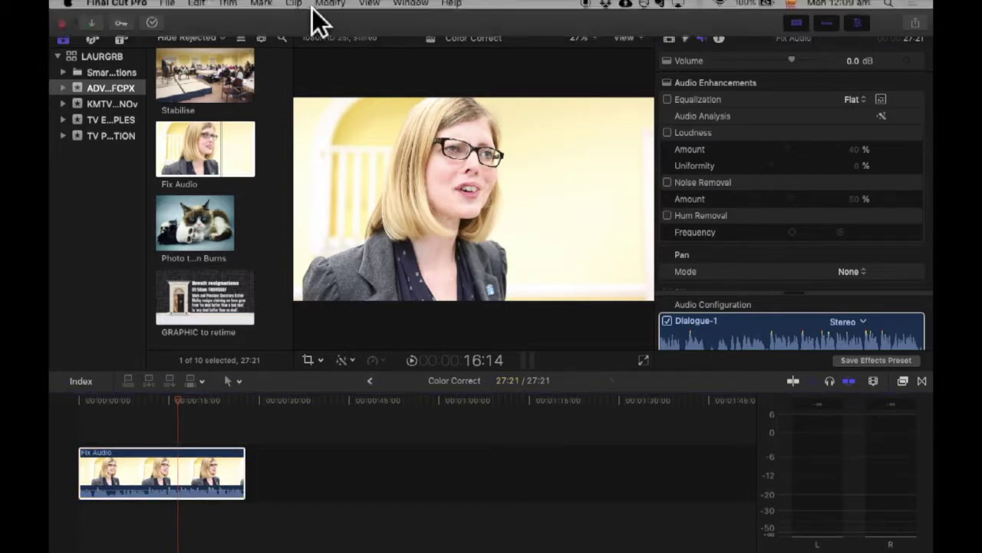
click(415, 10)
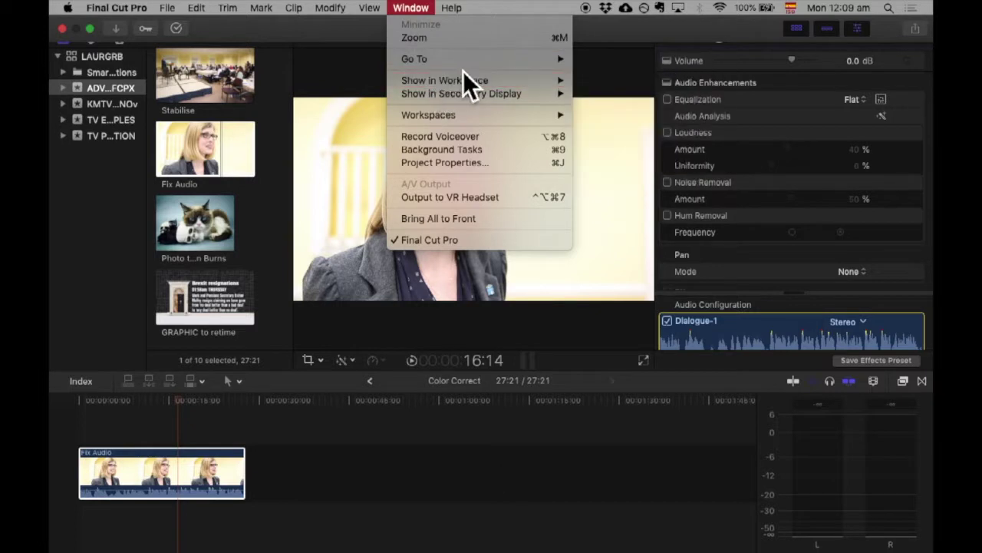
mouse_move(462, 81)
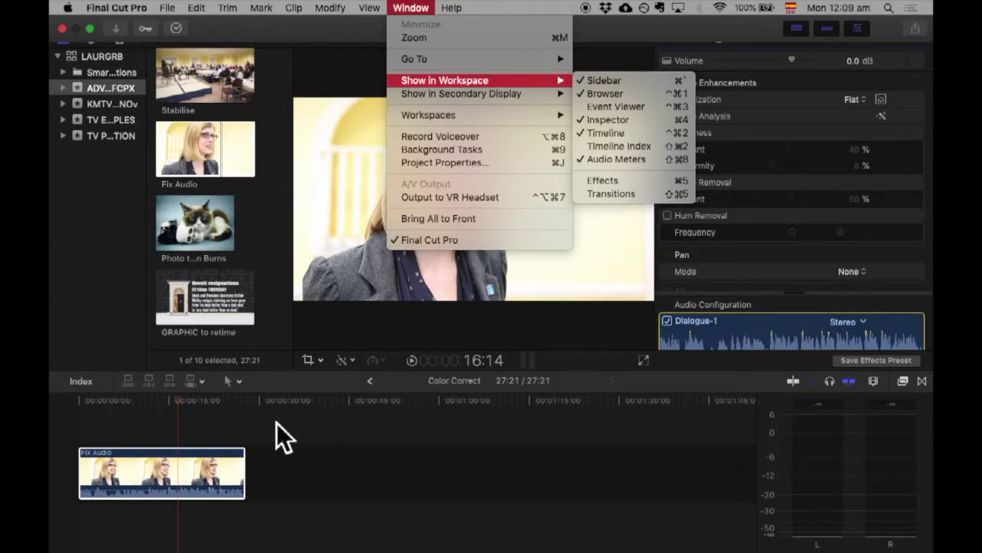
click(261, 420)
drag(179, 408, 94, 407)
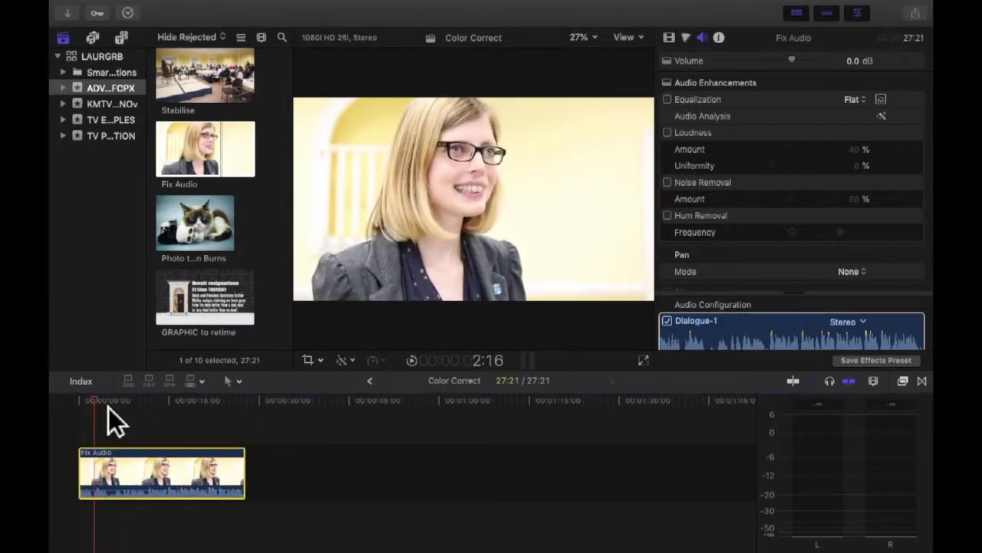
key(space)
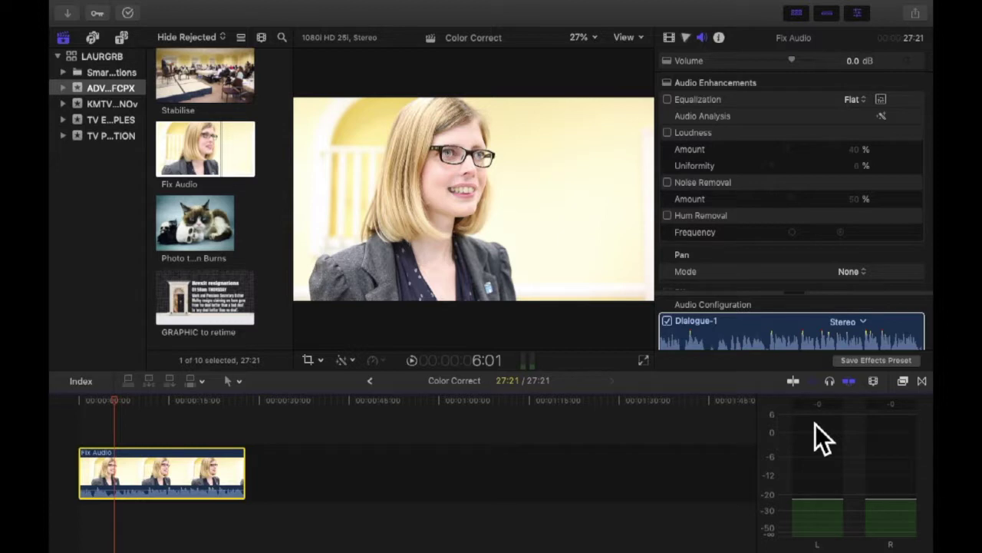
drag(133, 410, 160, 413)
key(space)
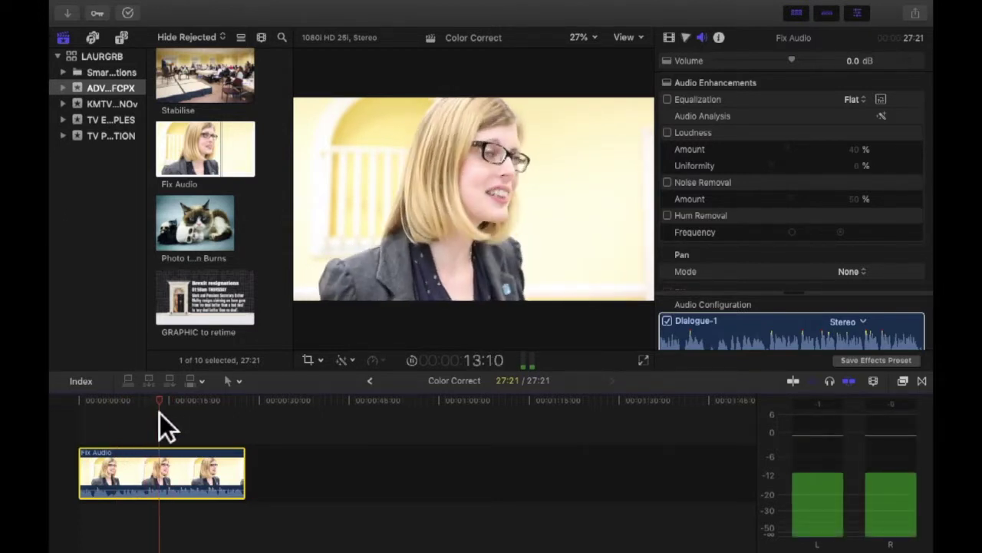
key(space)
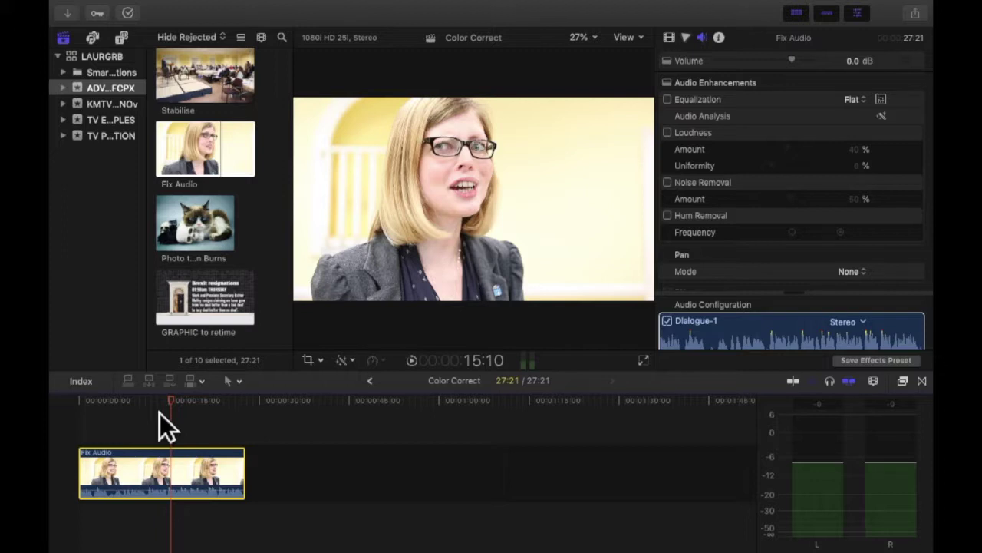
scroll(779, 161, up, 2)
Step: Auto-enhance the interview audio with the magic-wand button, replay the section, then deselect the clip
click(892, 128)
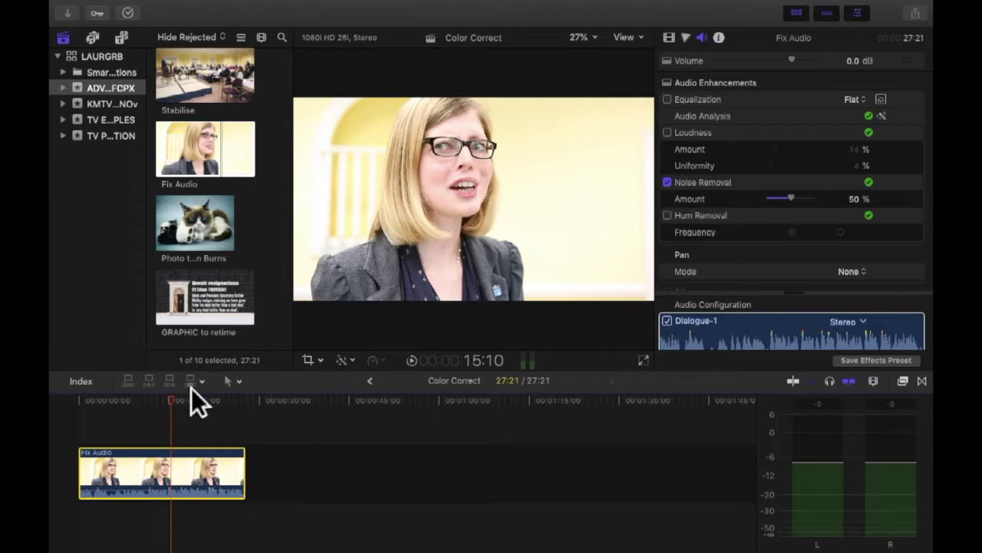
click(173, 410)
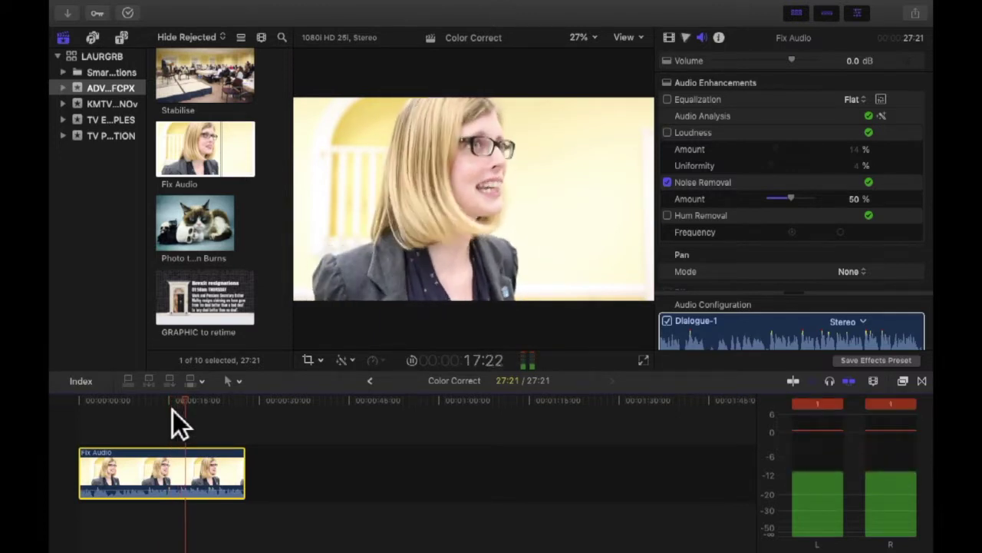
key(space)
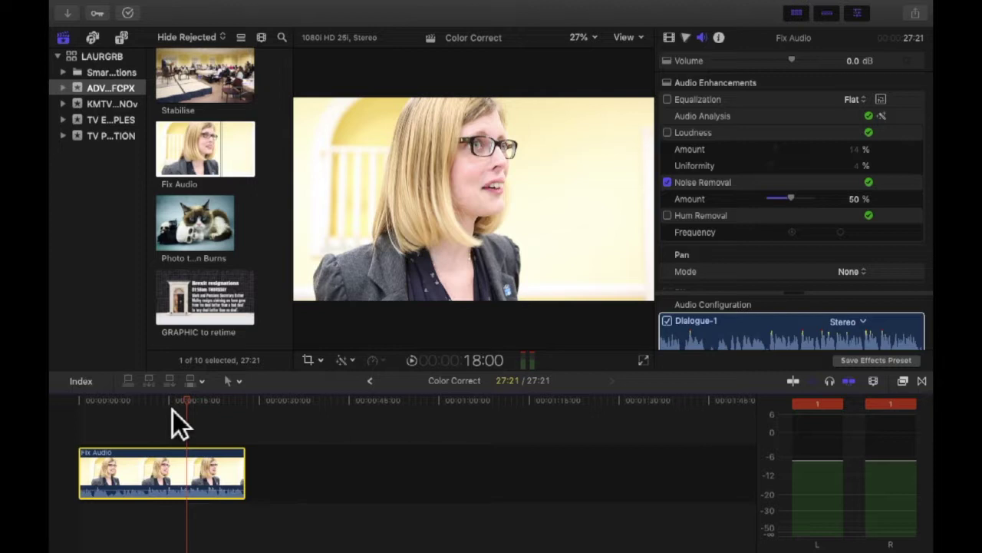
click(173, 410)
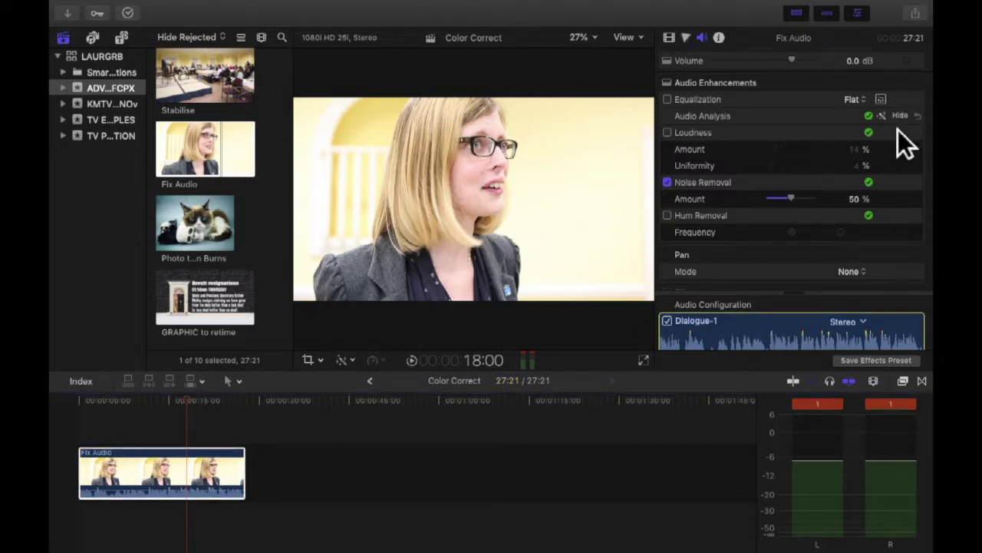
Step: Undo the automatic noise removal, turn on Loudness correction, and play the interview to listen
key(super+z)
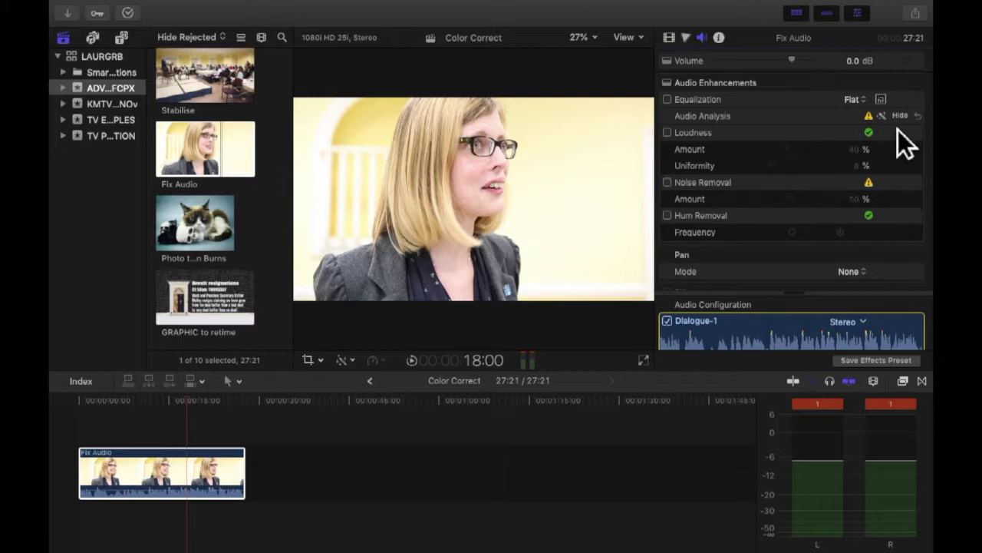
click(685, 138)
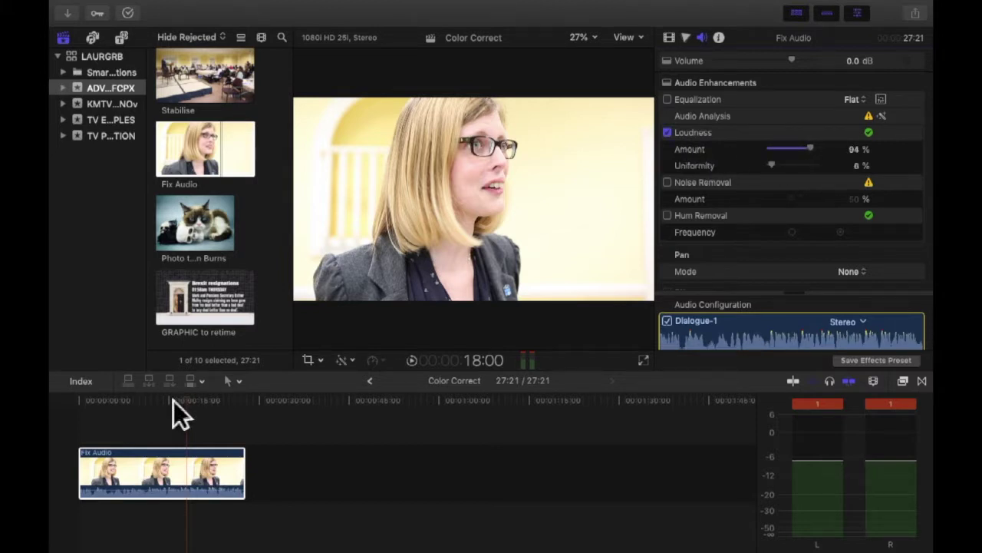
key(space)
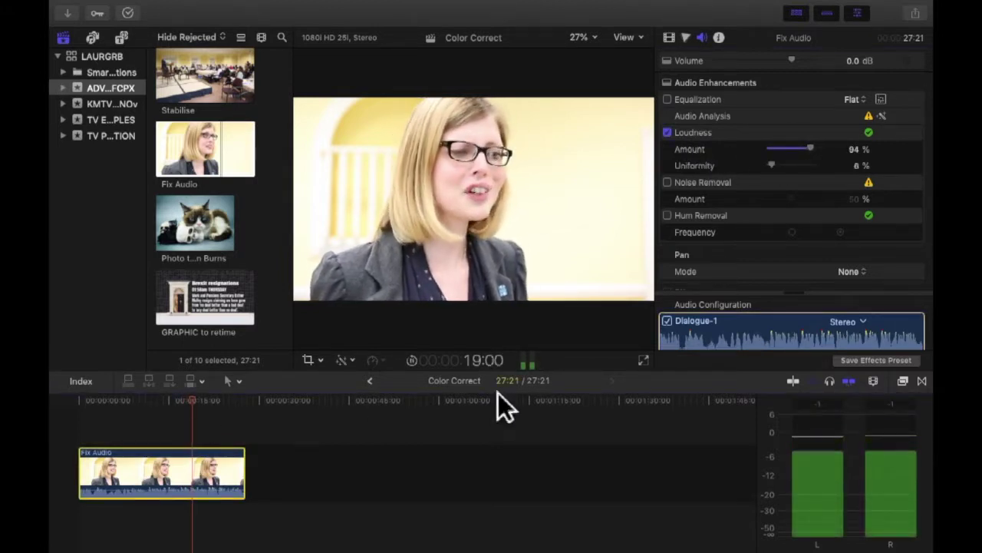
key(space)
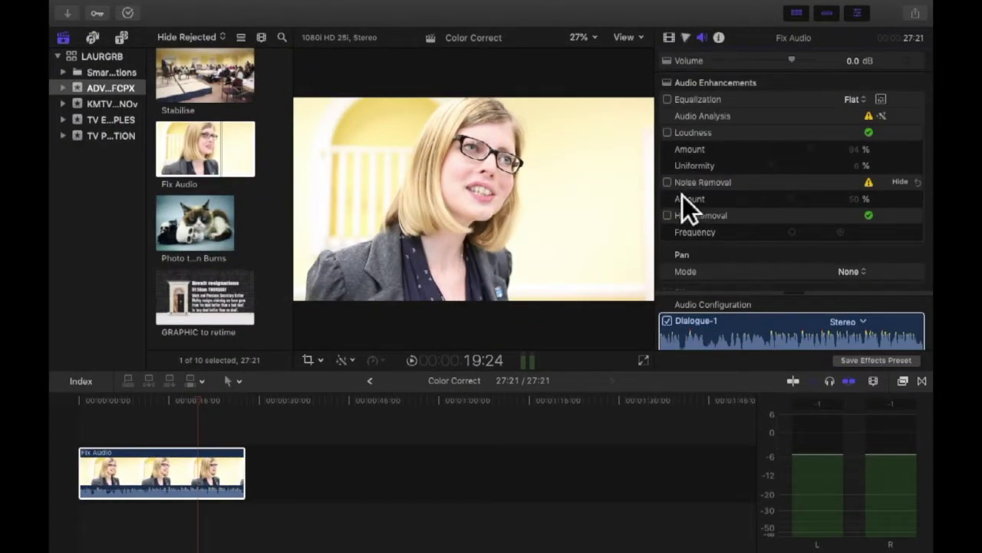
Step: Turn on Noise Removal at 95% and play the clip from 15:10 to judge it
click(667, 182)
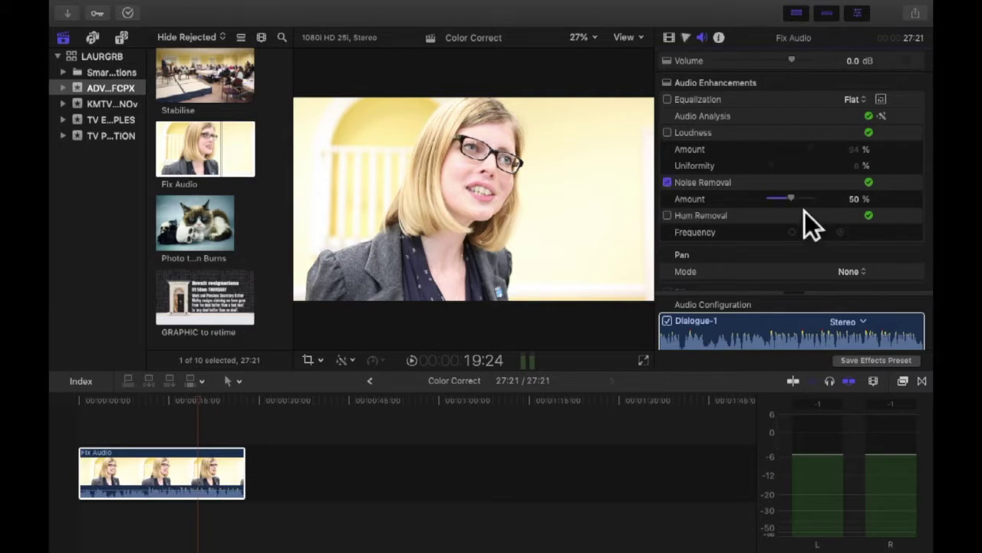
drag(805, 209, 824, 209)
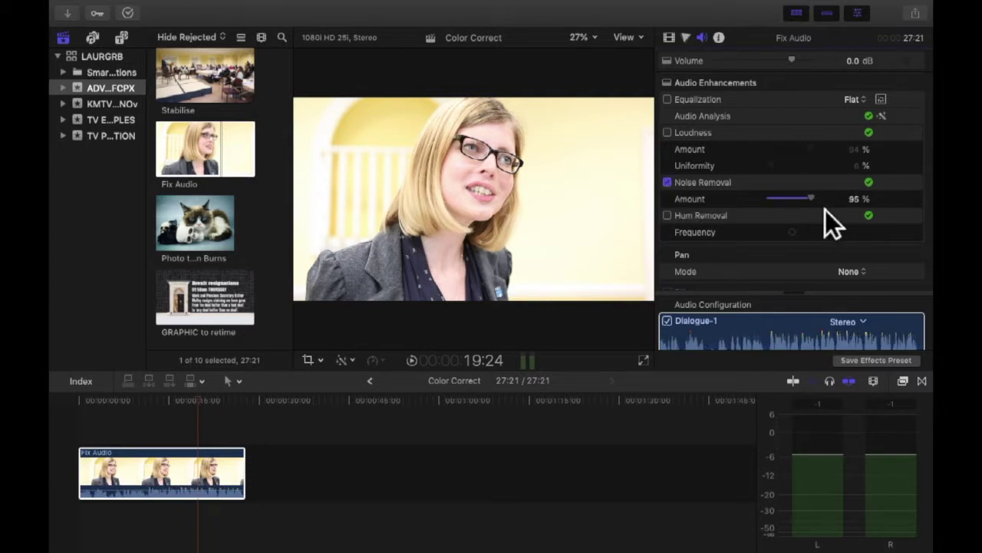
click(184, 411)
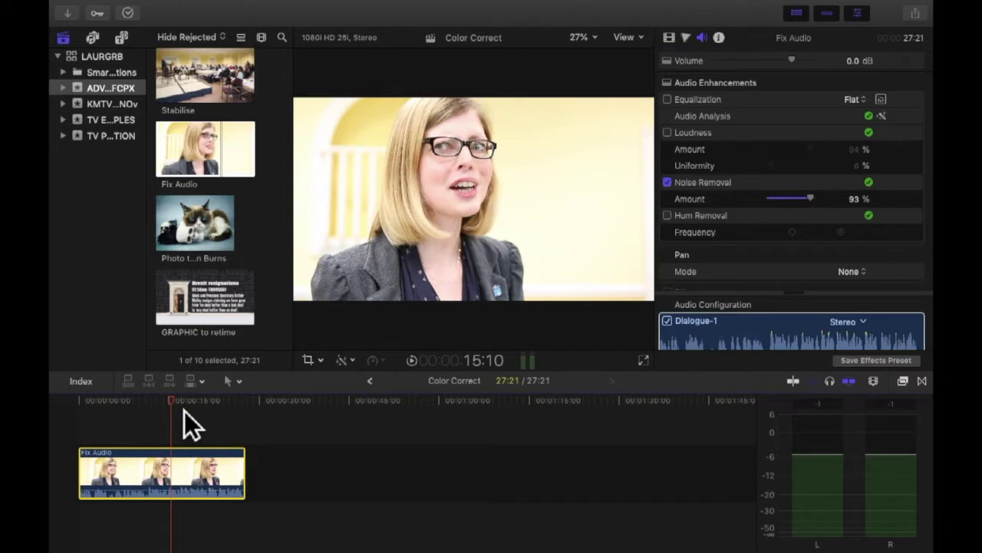
key(space)
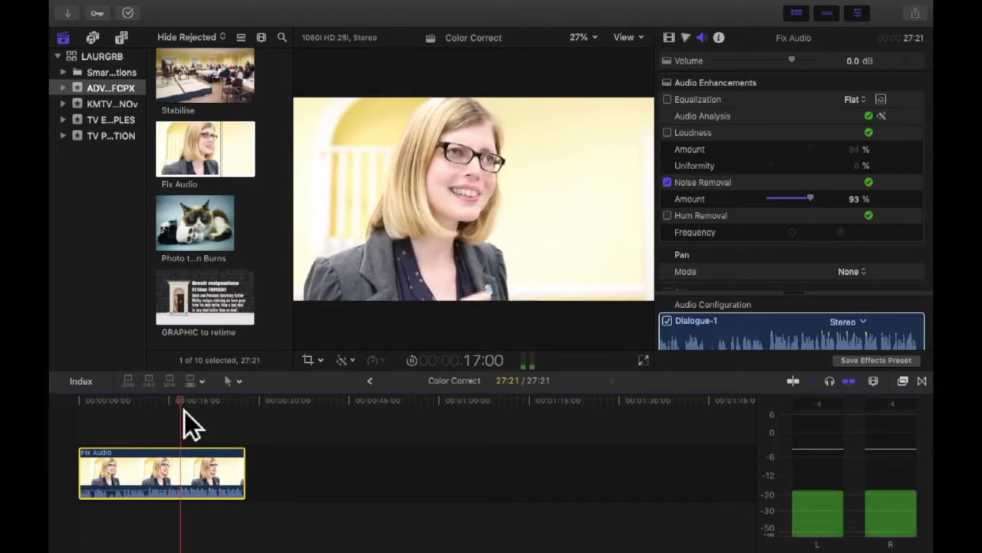
key(space)
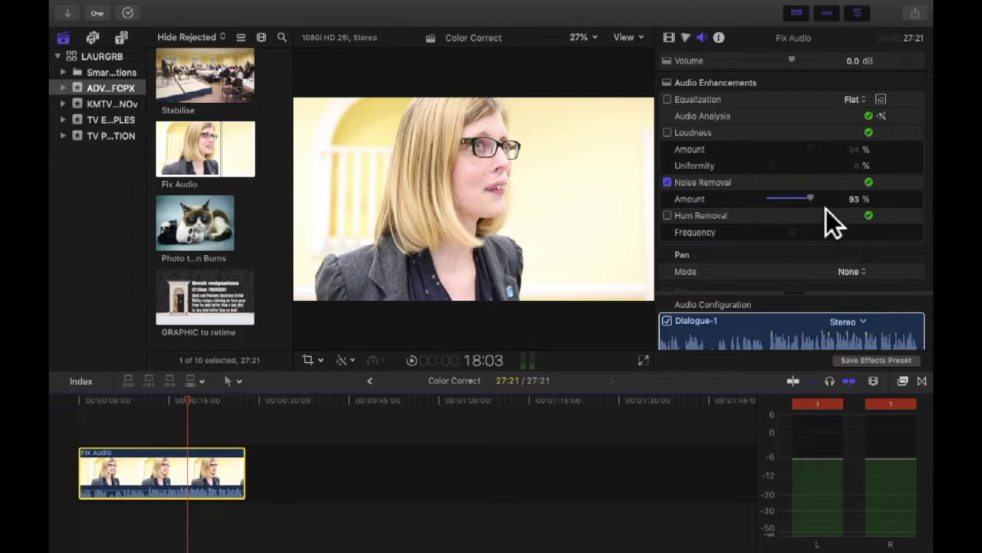
Step: Lower the Noise Removal amount to 46% and replay the clip to hear the change
drag(826, 209, 807, 211)
key(space)
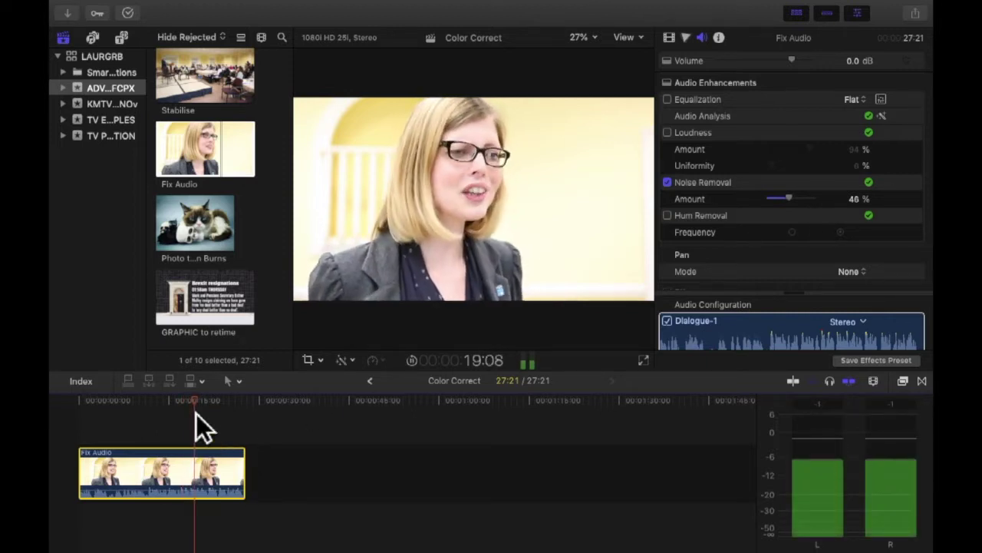
key(space)
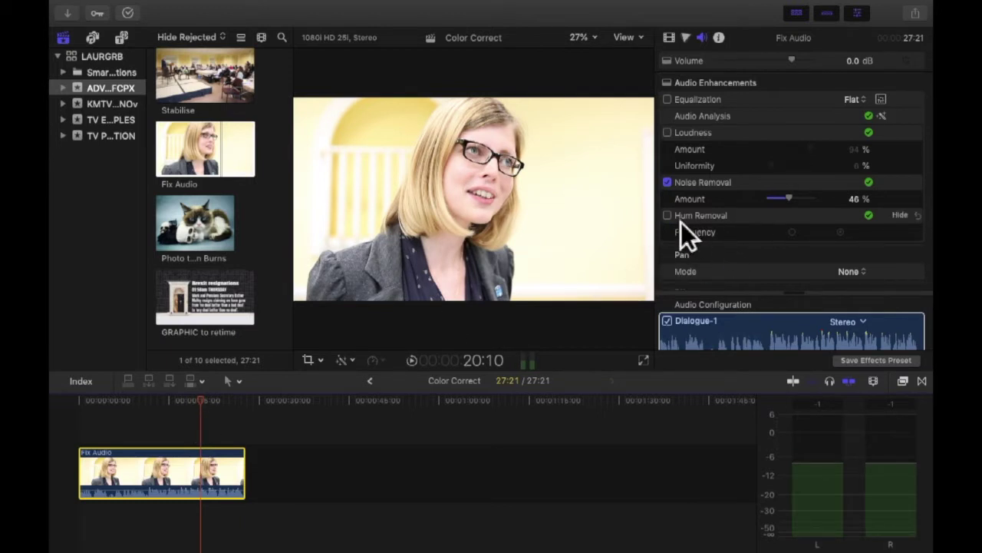
click(685, 188)
click(853, 99)
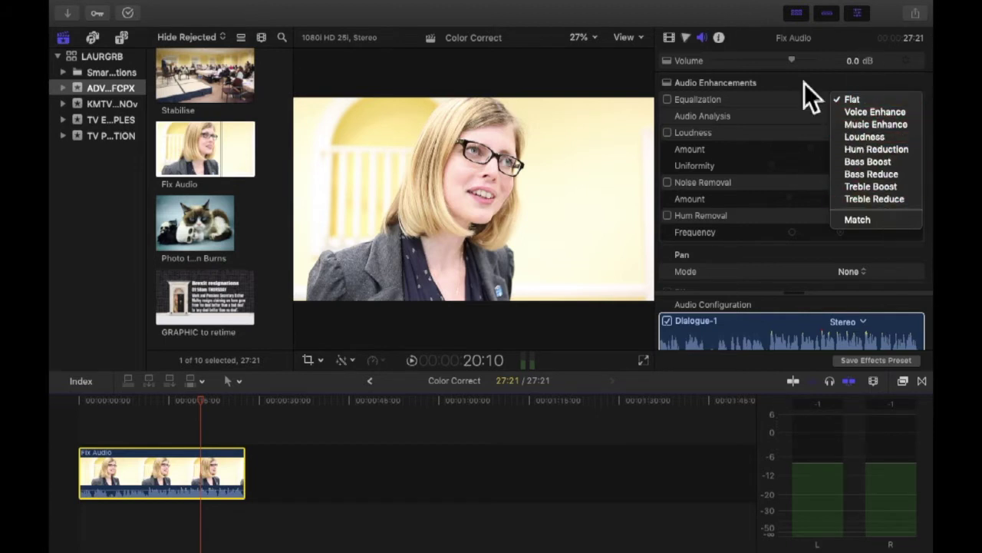
click(761, 103)
scroll(760, 217, down, 2)
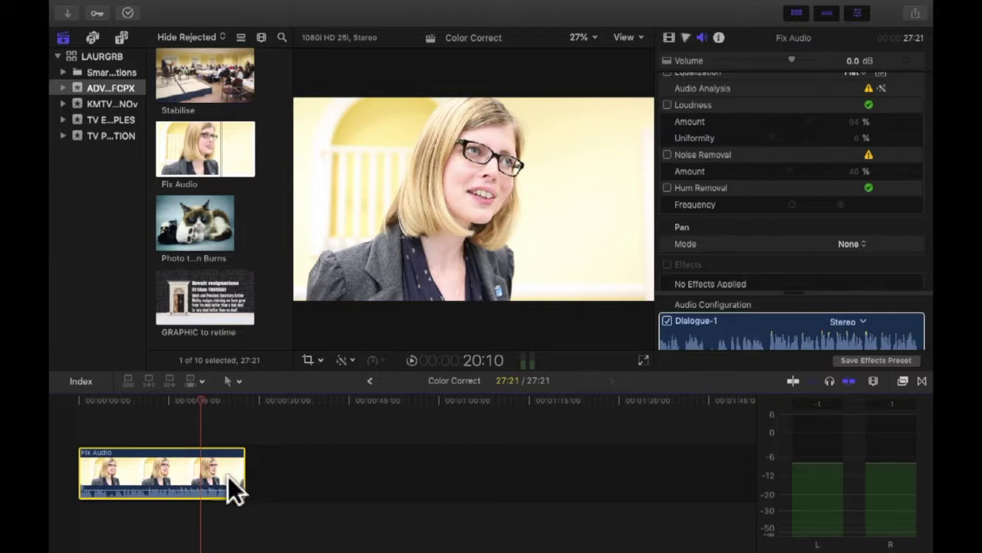
click(918, 321)
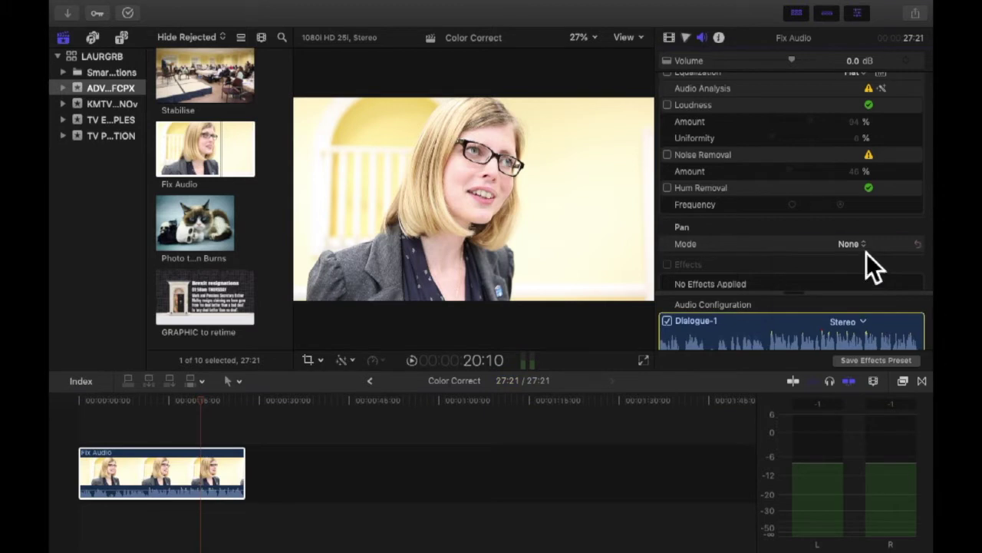
click(867, 252)
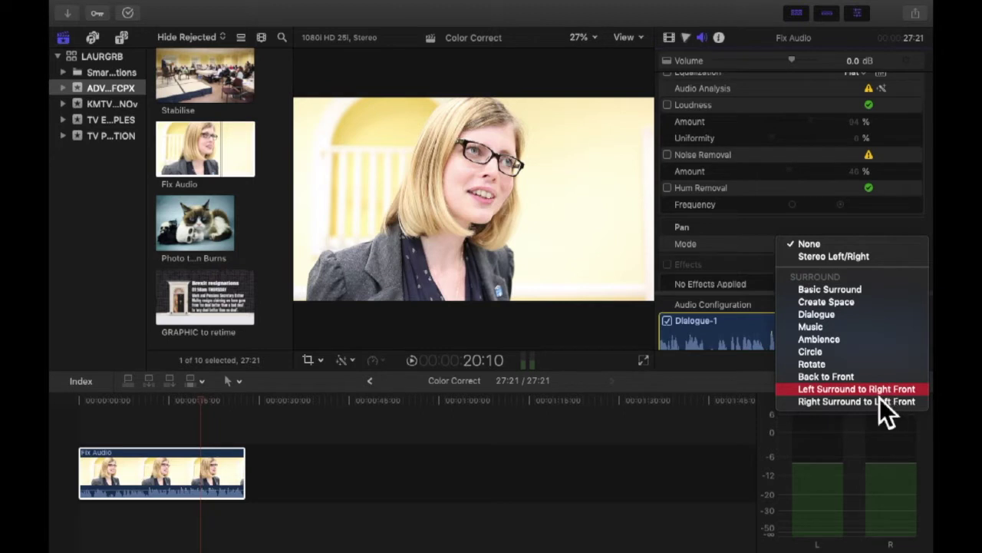
click(737, 237)
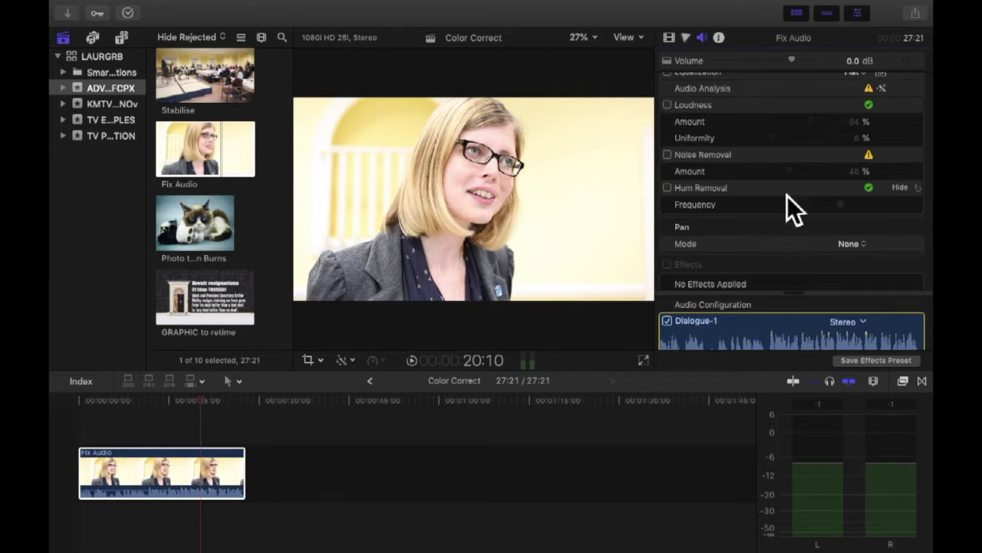
scroll(795, 199, up, 2)
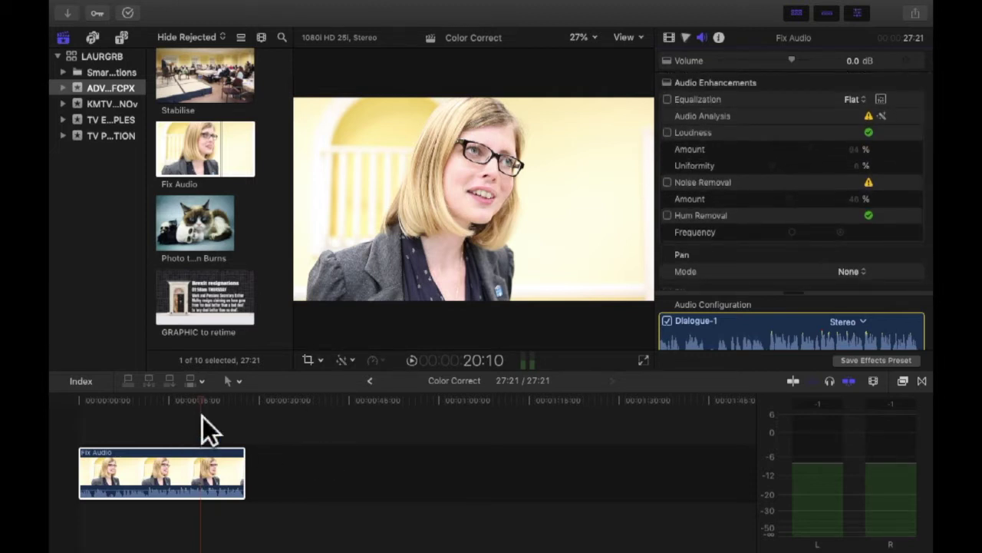
Step: Return the playhead to 11:18 in the Fix Audio clip
click(163, 411)
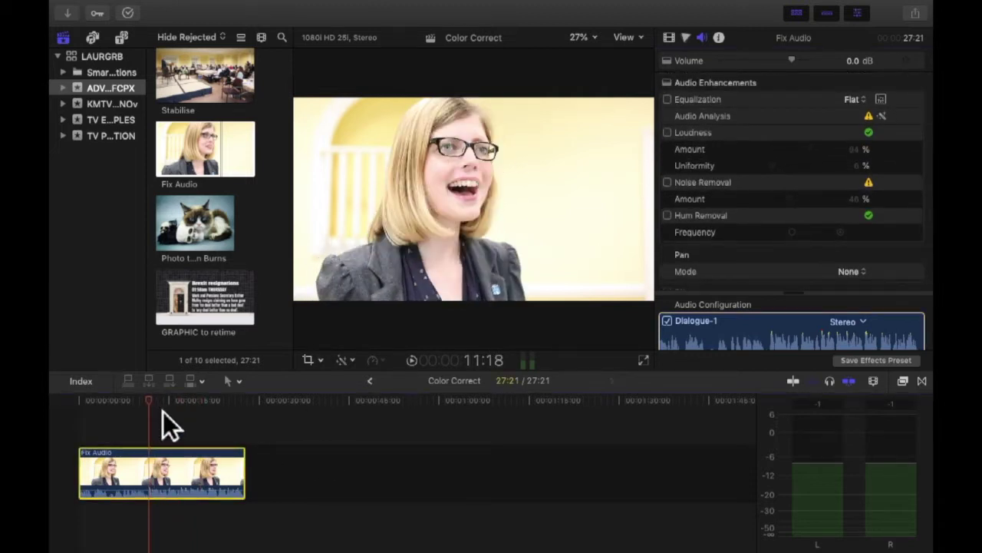